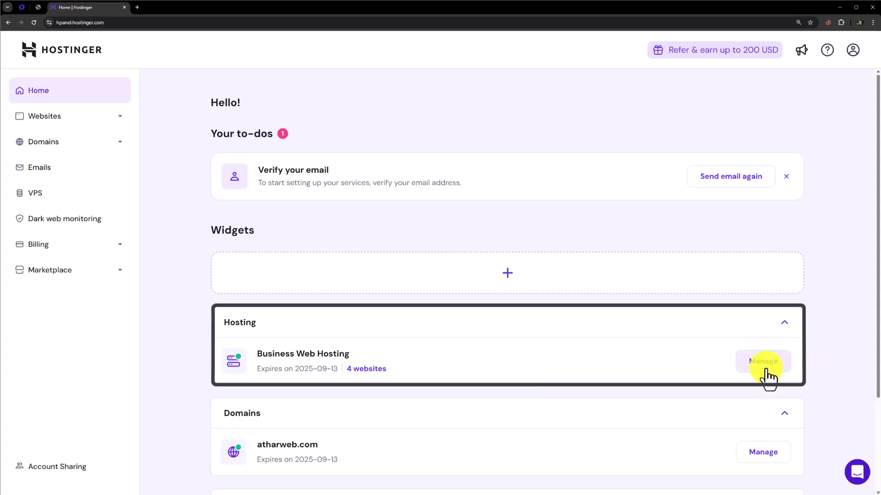
- Manage the Business Web Hosting plan, switch to newsite.atharweb.com, and go to Files > Backups
click(769, 371)
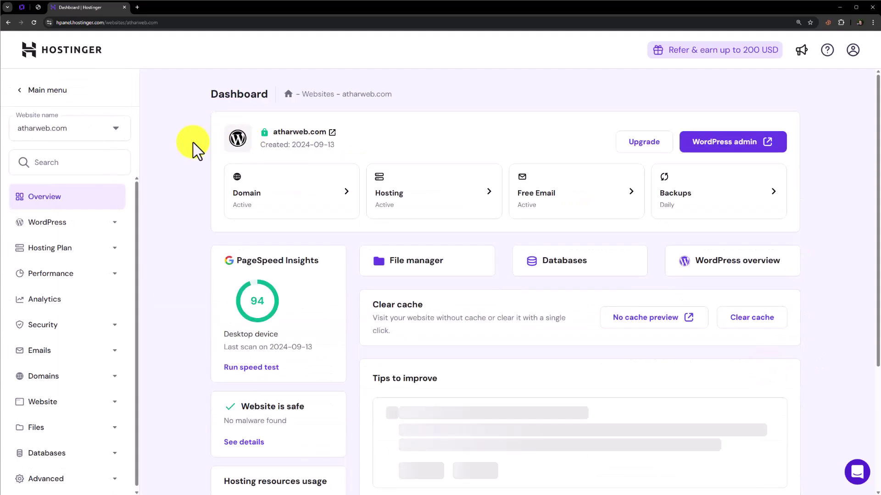
click(83, 131)
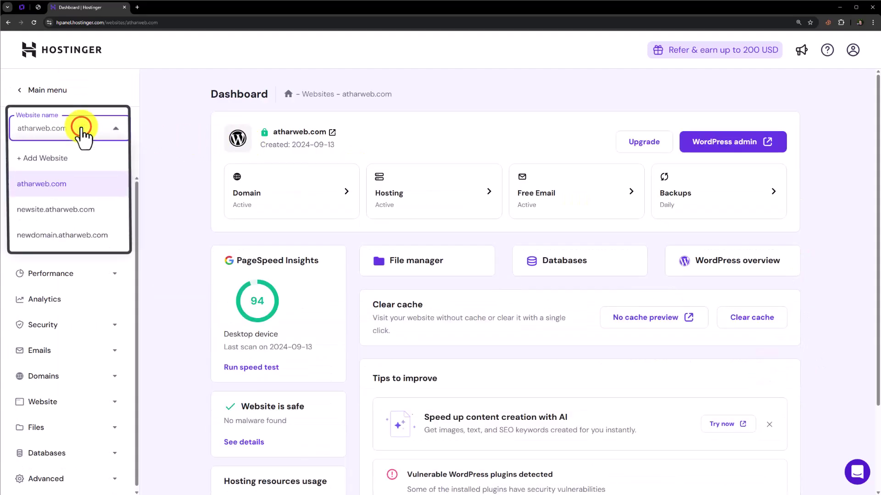
click(74, 210)
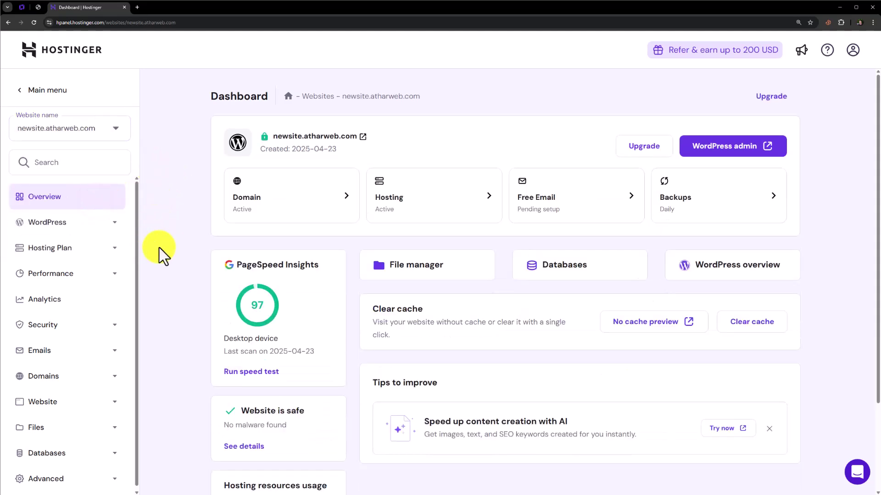
click(86, 427)
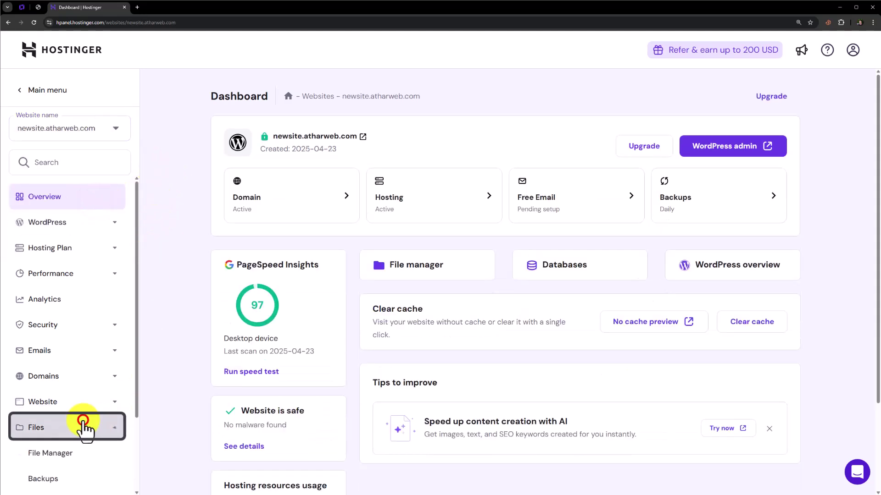
scroll(83, 423, down, 2)
click(57, 375)
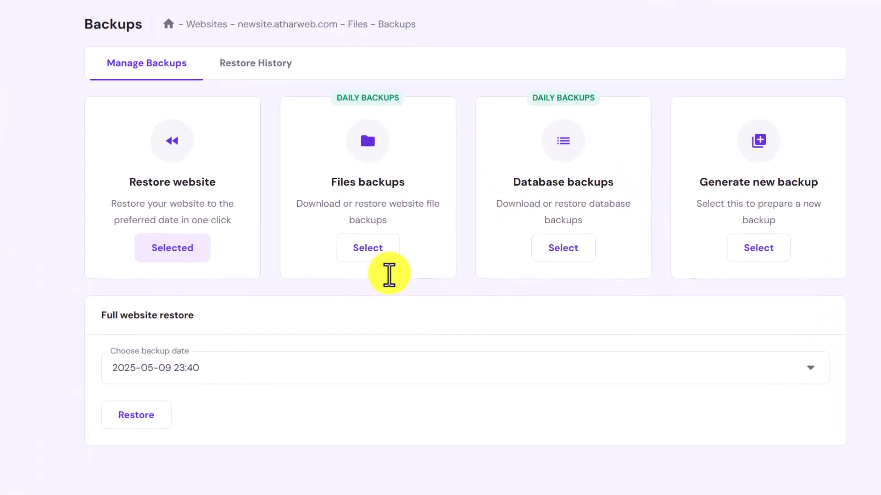
click(367, 249)
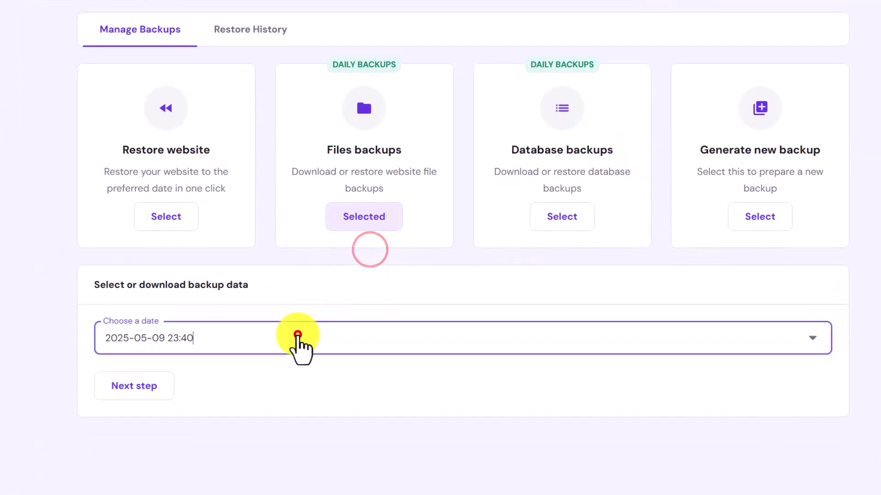
click(297, 337)
click(196, 374)
- Select every file in that backup and request a download of all files
click(147, 396)
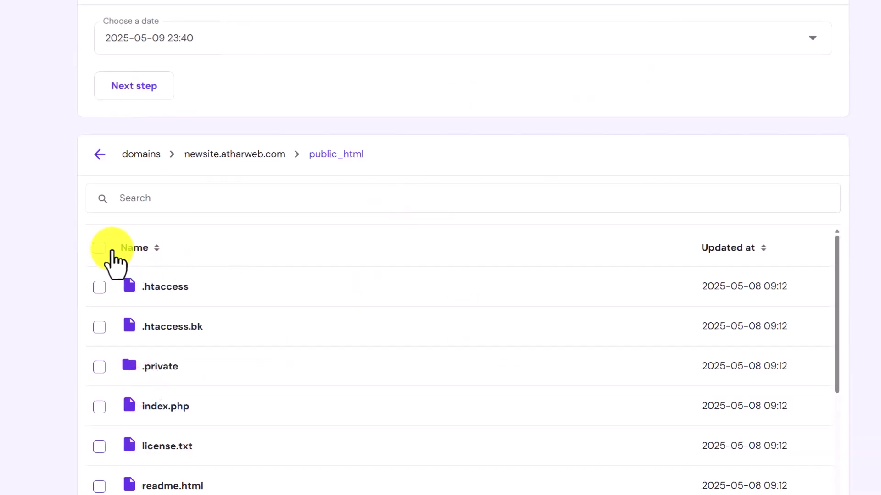
click(99, 248)
scroll(437, 183, down, 4)
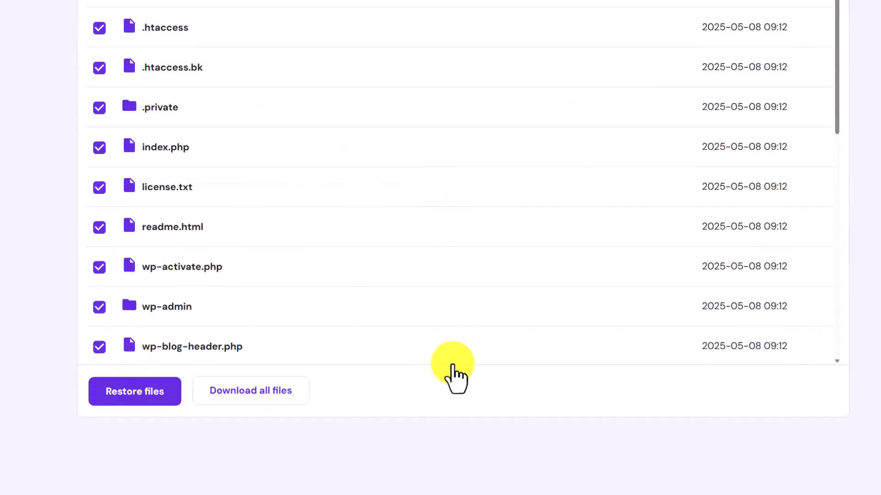
click(272, 397)
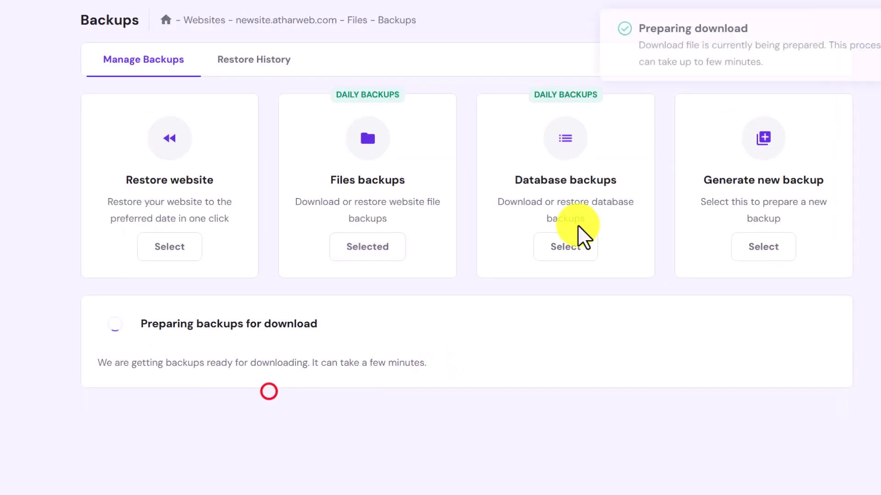
- Download the prepared 2025-05-09 files backup and check its progress in Chrome's downloads panel
drag(641, 28, 750, 44)
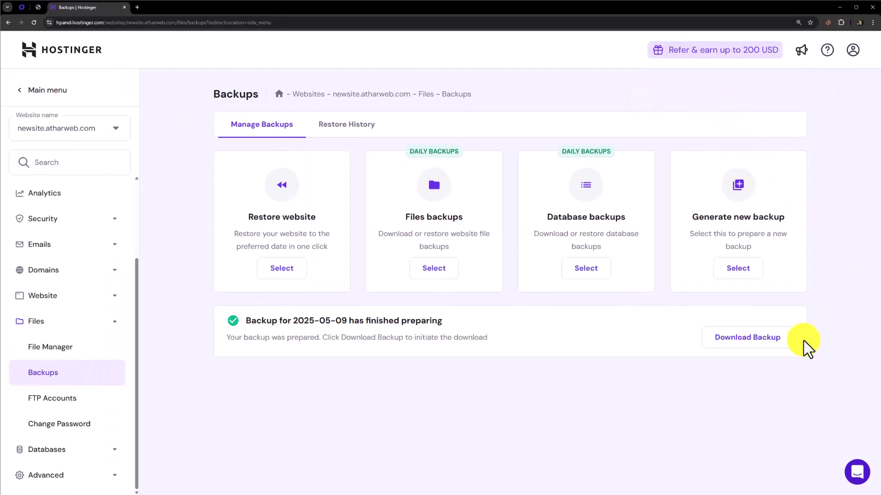
click(769, 345)
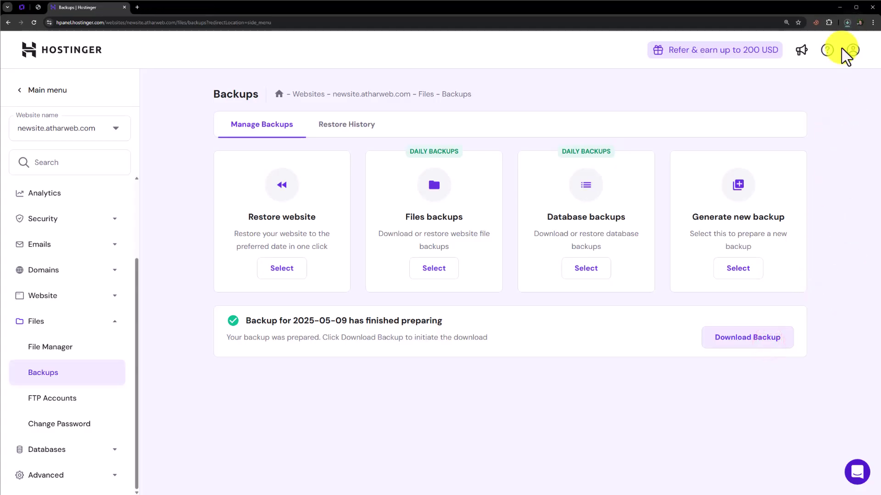
click(847, 23)
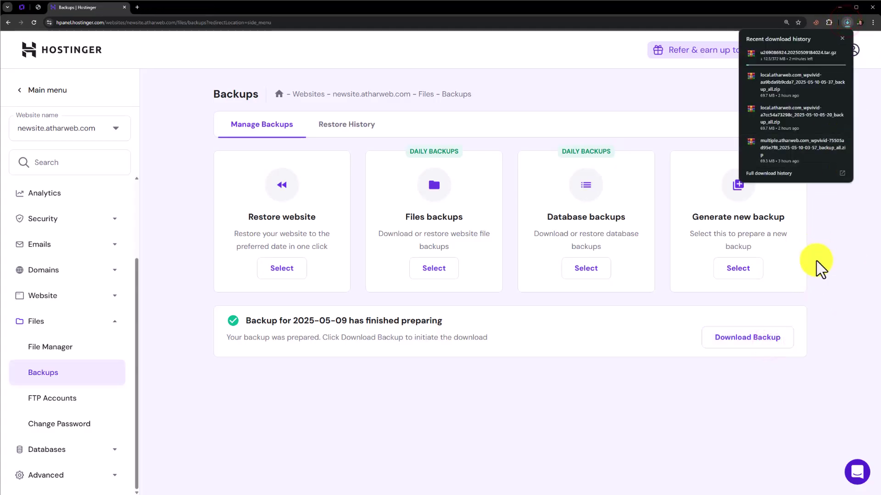
click(832, 233)
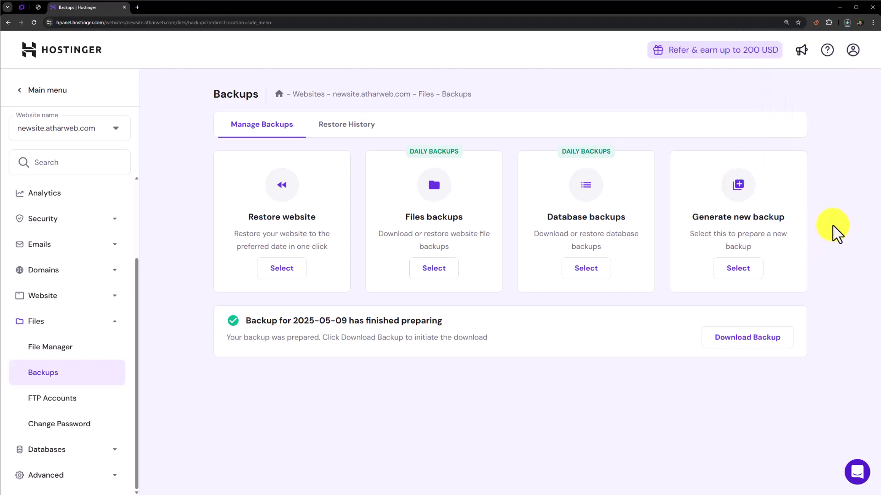
click(544, 267)
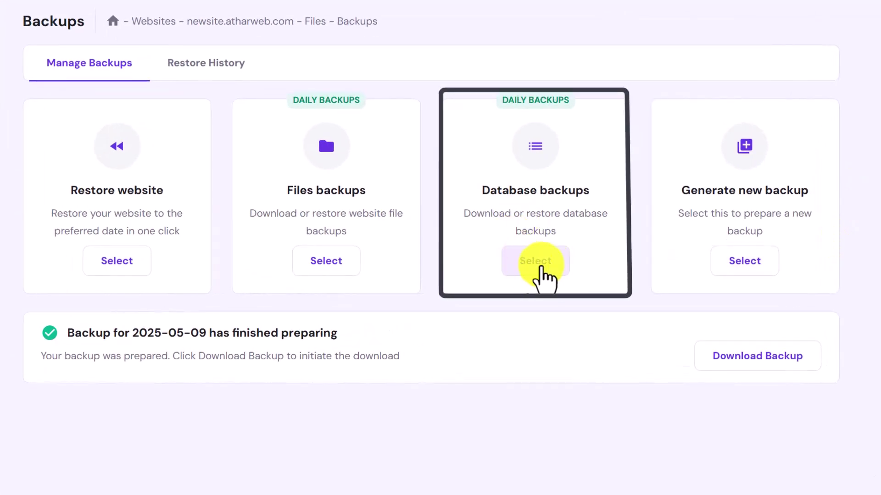
click(392, 268)
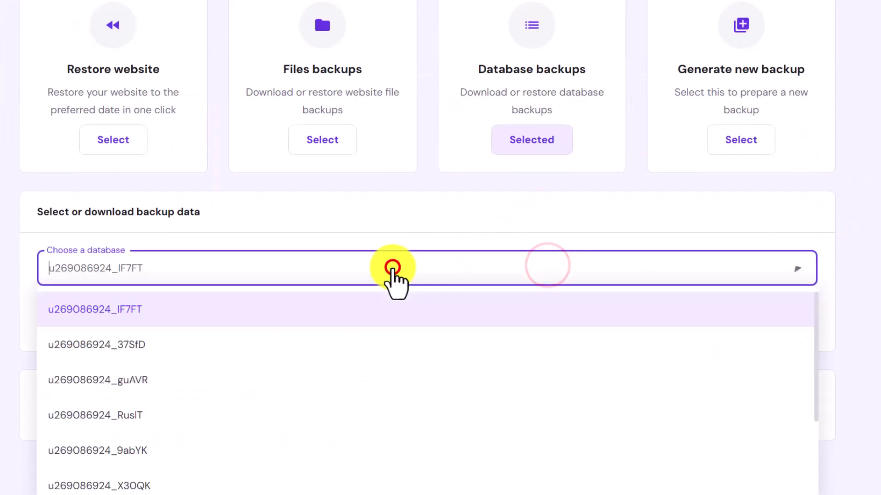
click(334, 406)
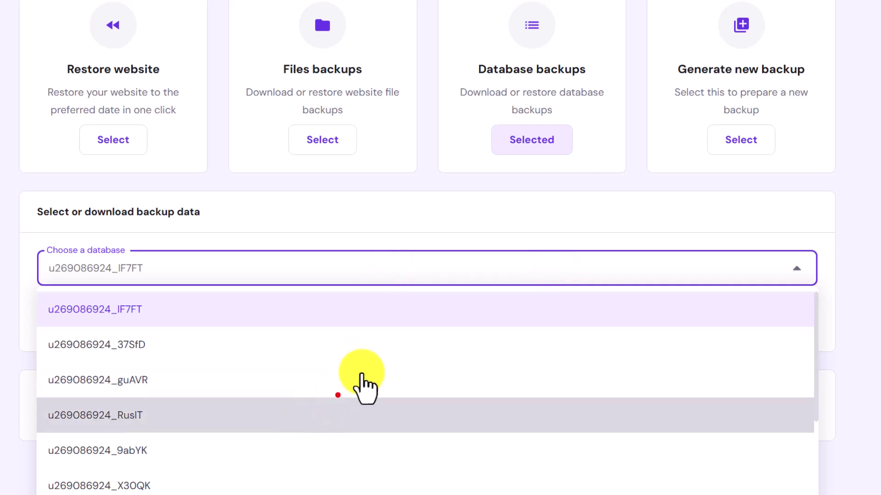
click(124, 321)
scroll(623, 337, down, 5)
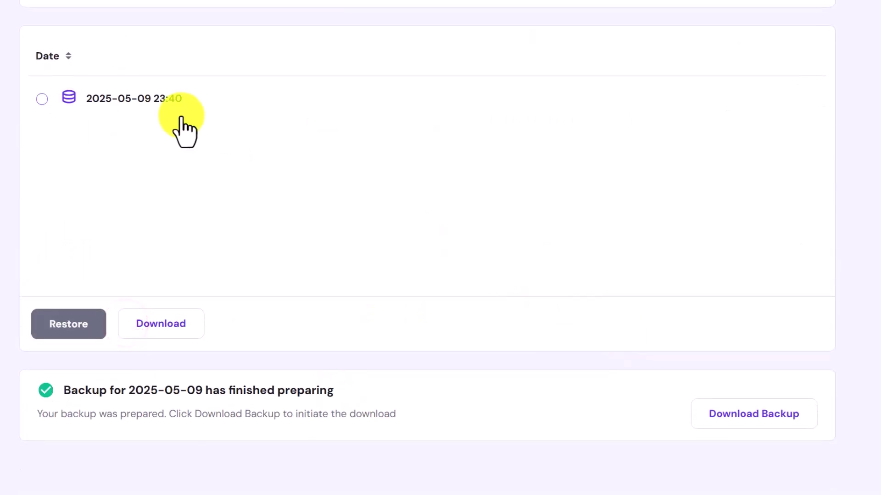
click(117, 101)
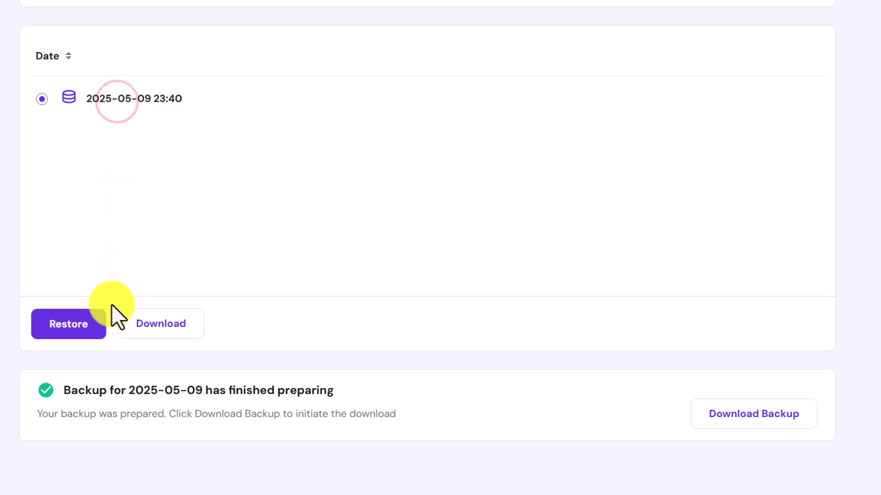
click(186, 334)
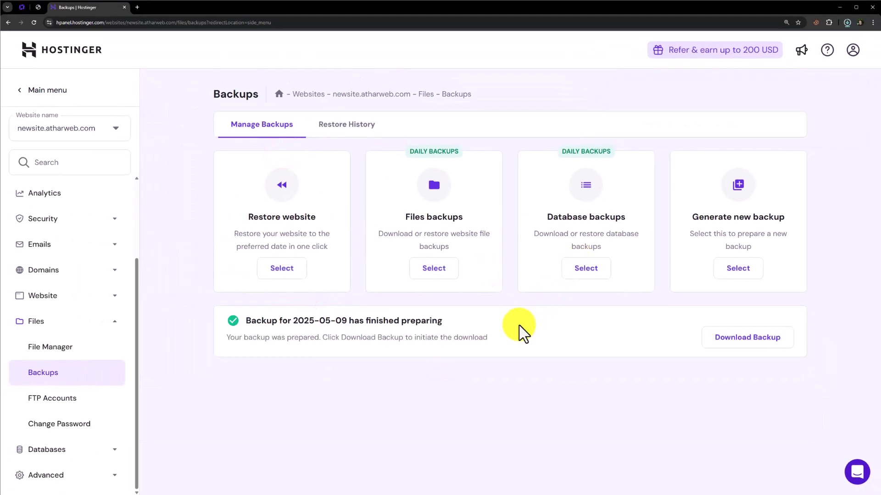
- Download the prepared database backup and confirm both archives in Chrome's recent downloads
click(763, 341)
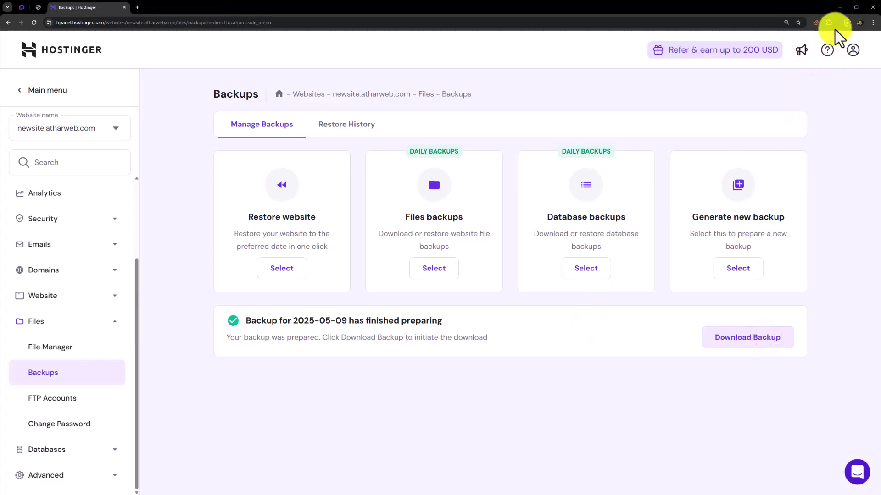
click(847, 22)
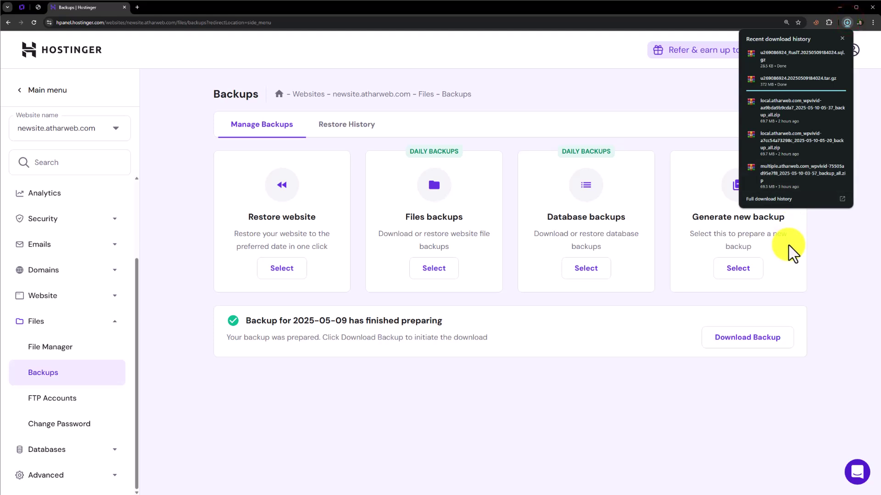
click(780, 273)
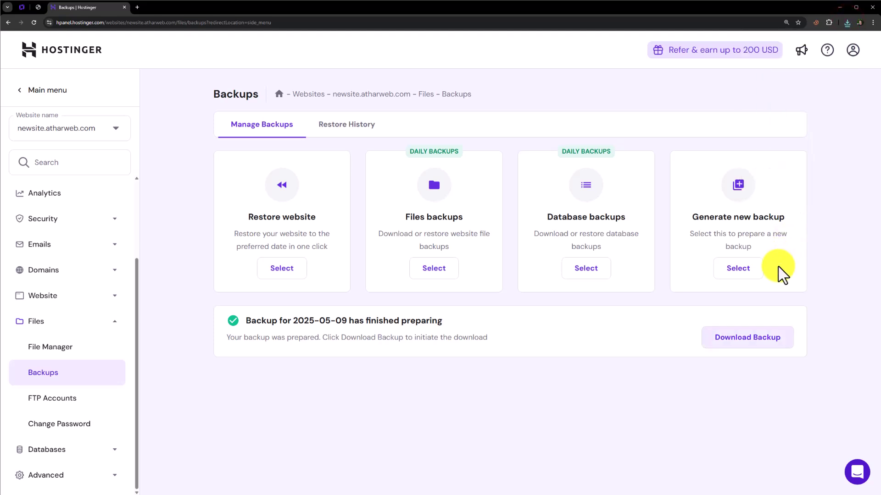